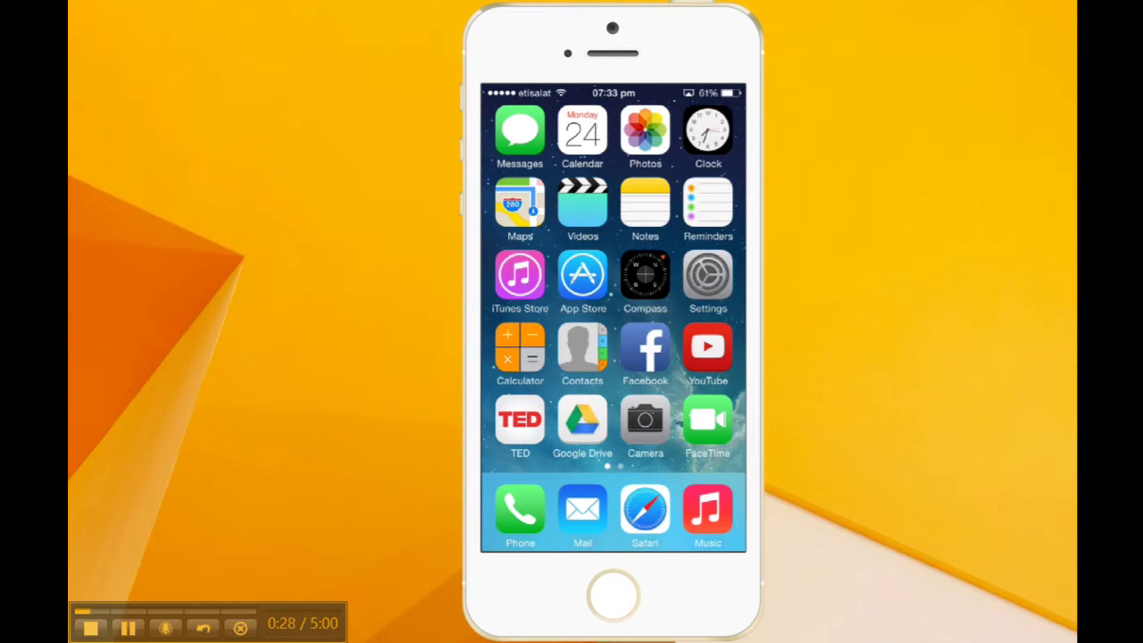
Launch Mail from the dock to reach the Welcome to Mail provider list
click(582, 509)
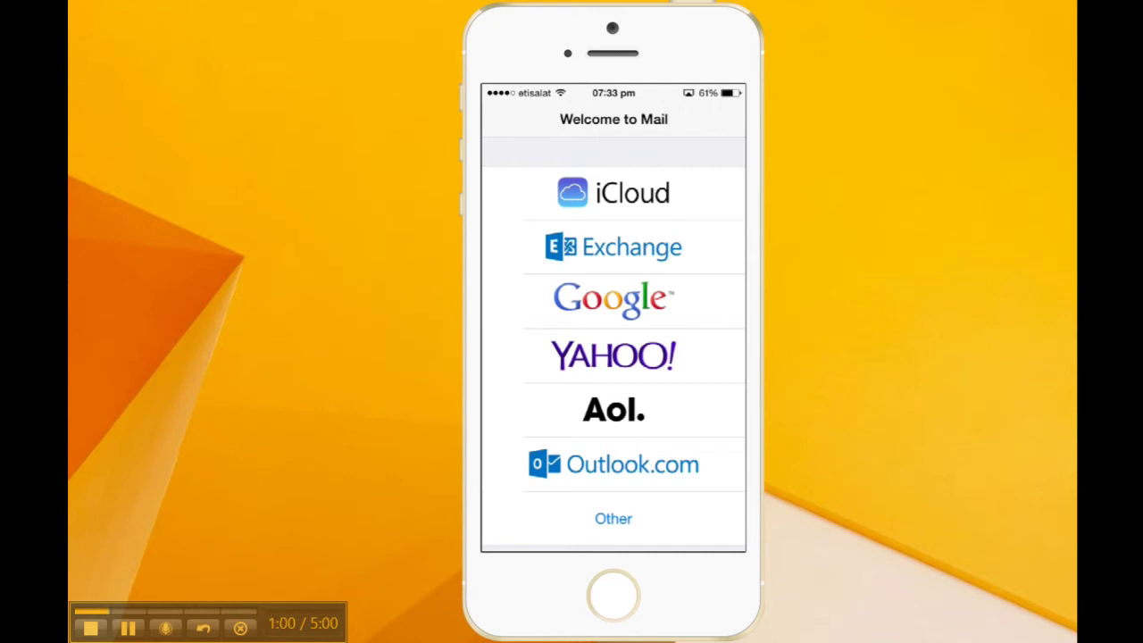
Choose Google, then enter the account holder's name, Gmail address and password
click(613, 301)
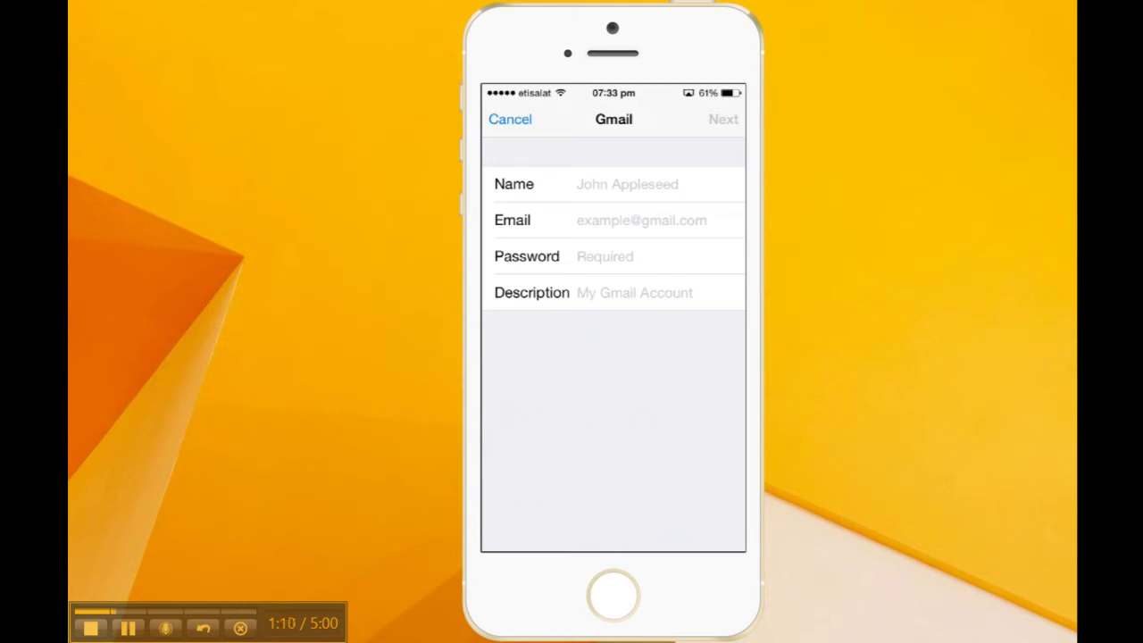
click(626, 184)
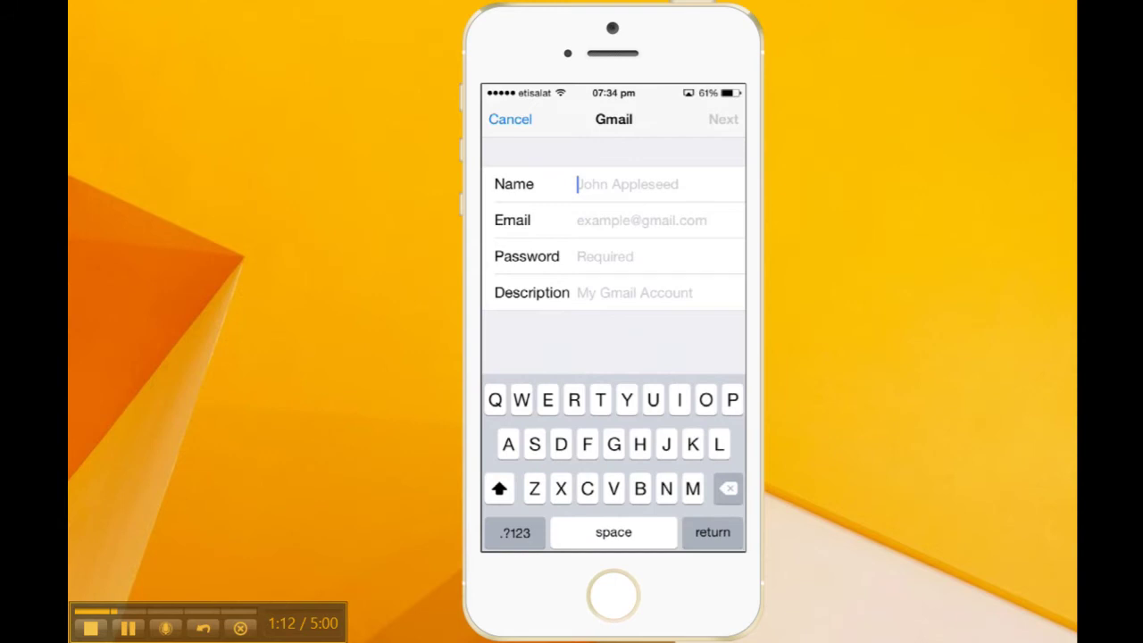
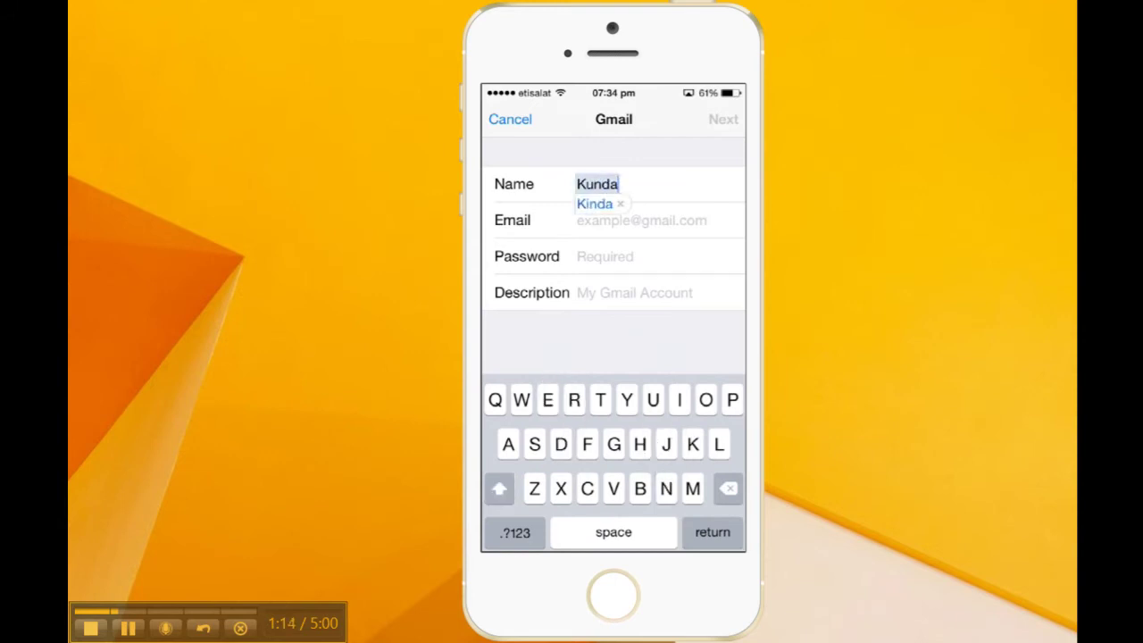
key(Return)
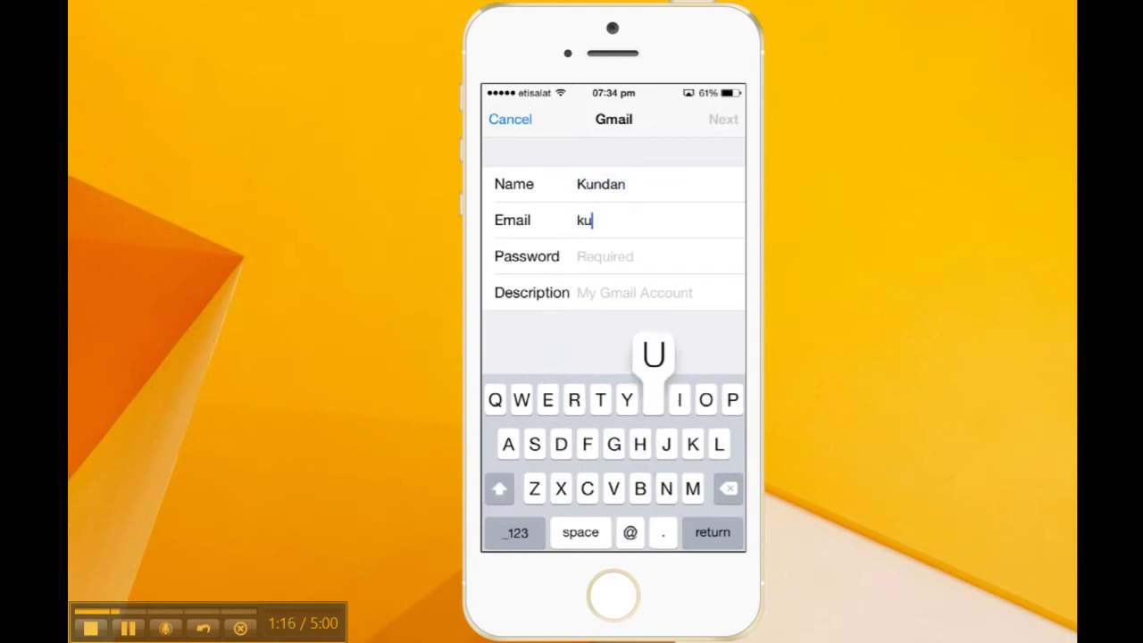
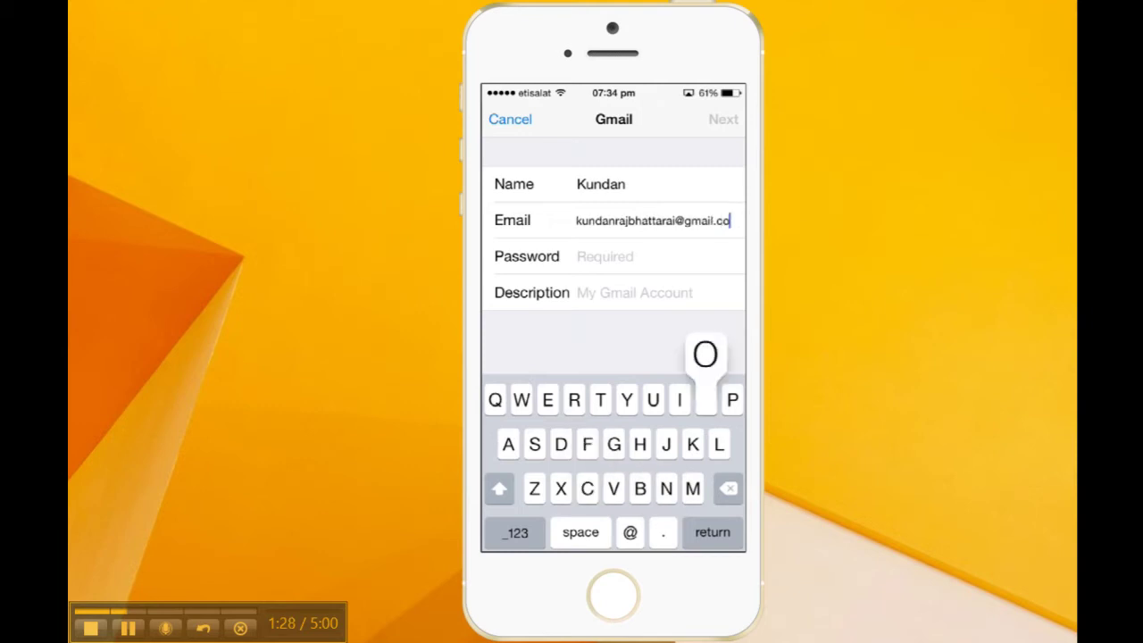
key(Return)
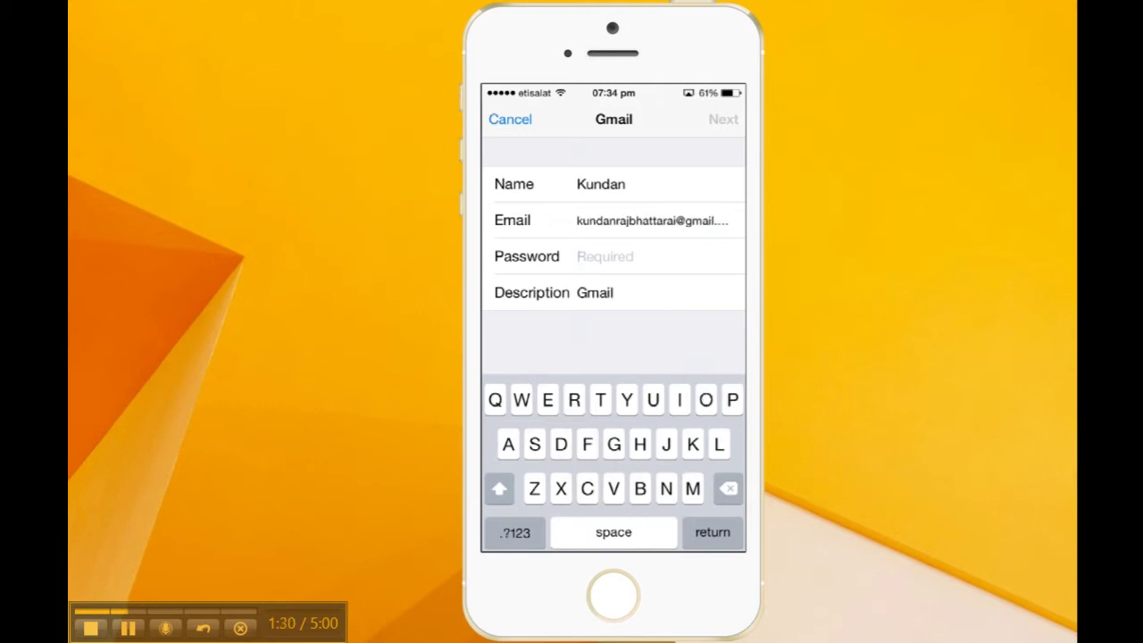
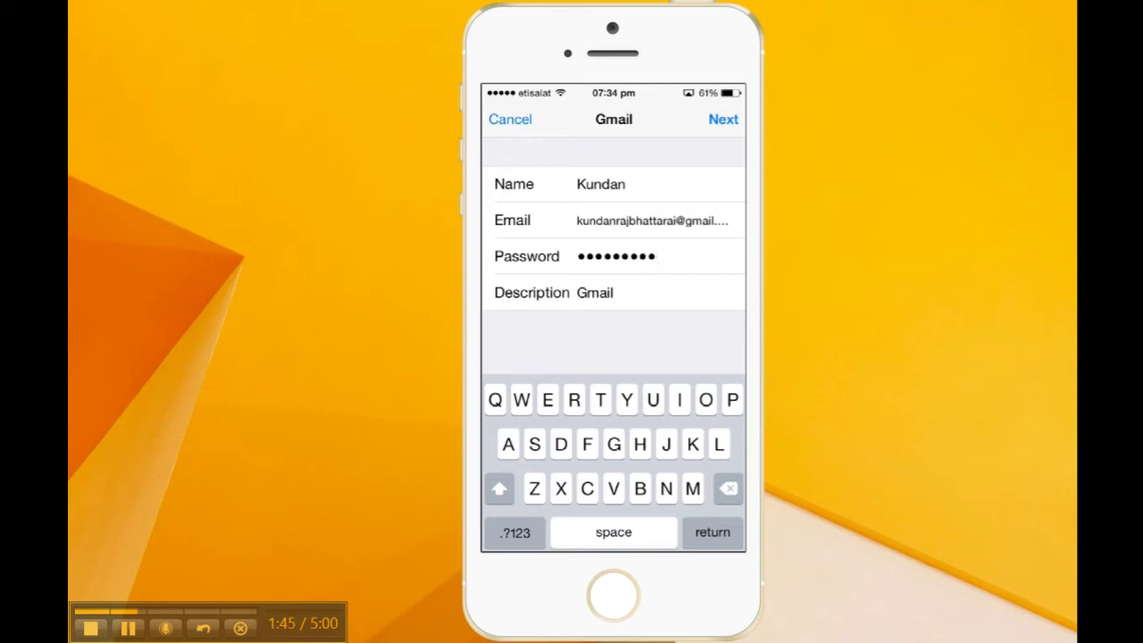
Submit the Gmail account details for verification to finish setup
key(Return)
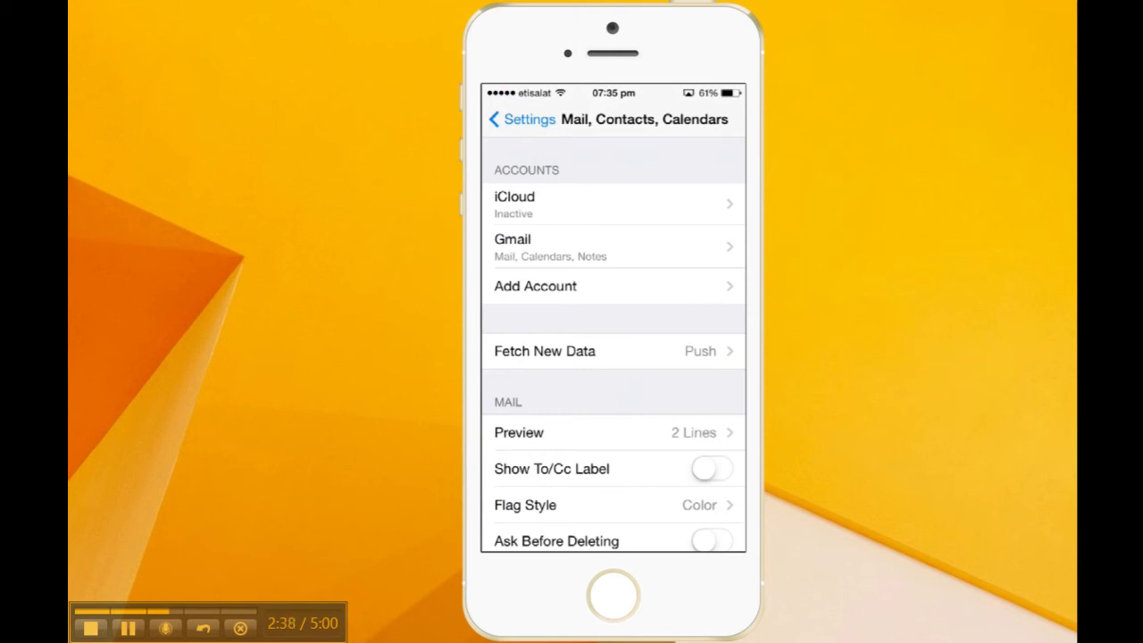
Select the Gmail account under Mail, Contacts, Calendars to view its sync settings
click(549, 246)
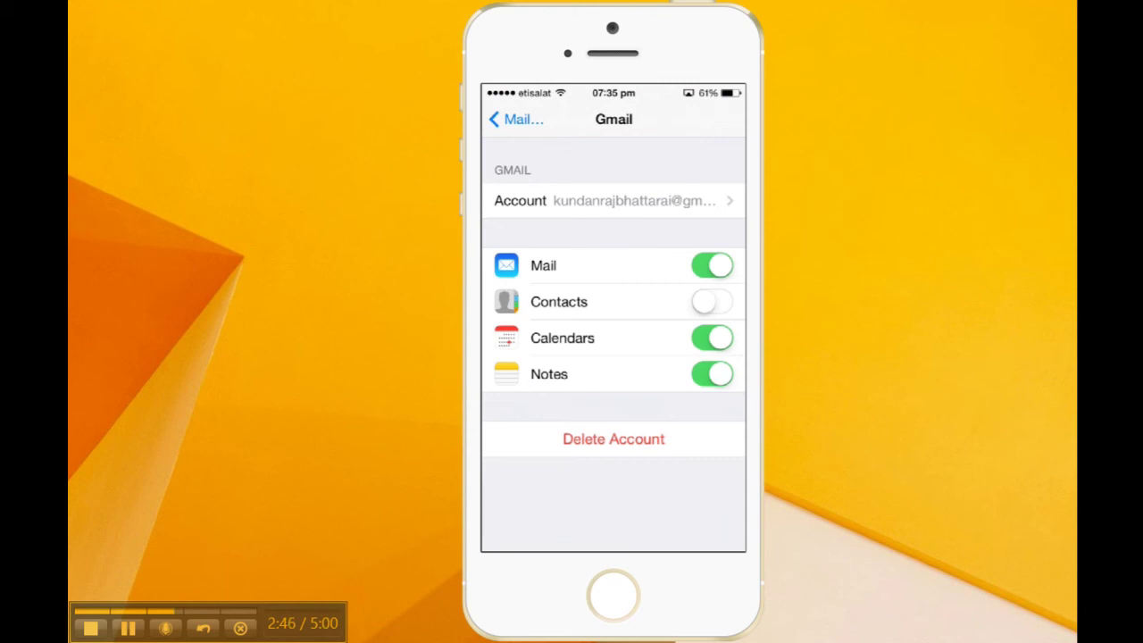
Delete the Gmail account, confirming with Delete from My iPhone
click(614, 439)
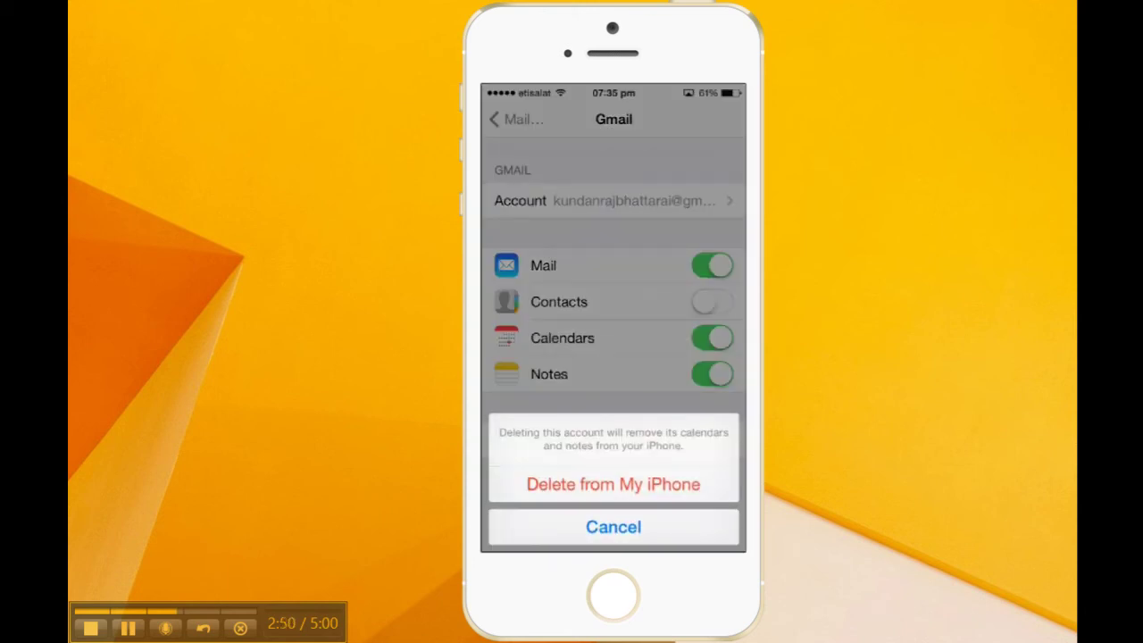
click(614, 484)
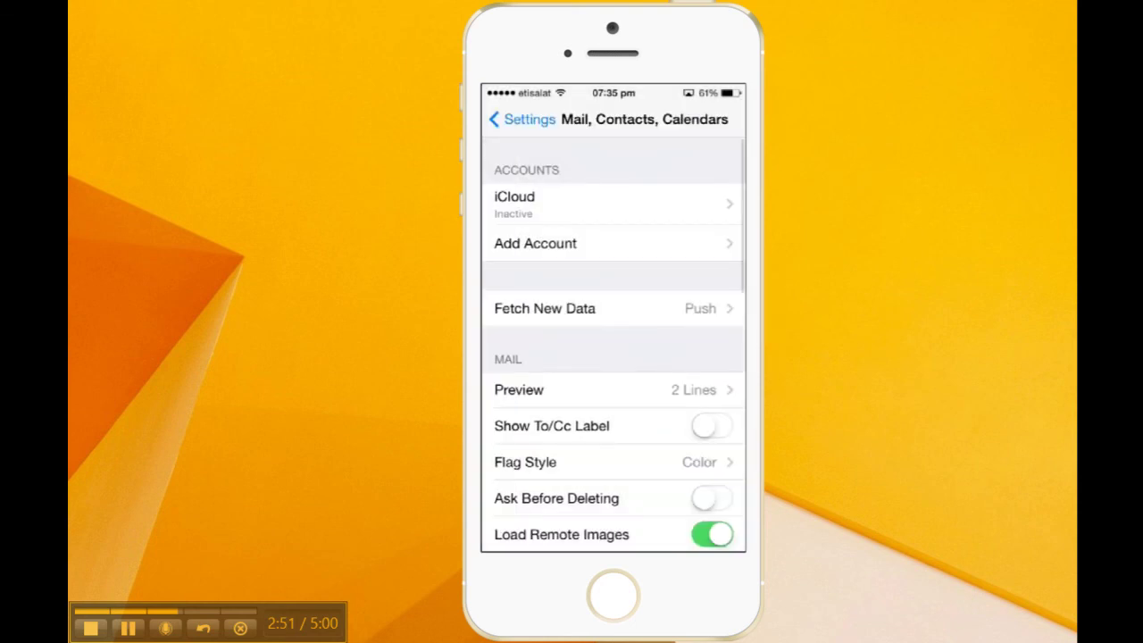